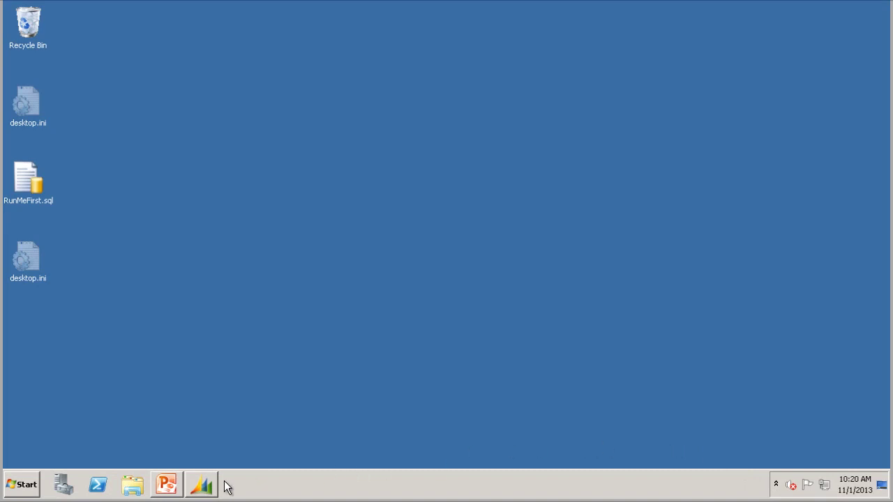
Bring up Microsoft Dynamics SL and open Journal Transactions for the General Ledger in the Financial area.
left_click(204, 488)
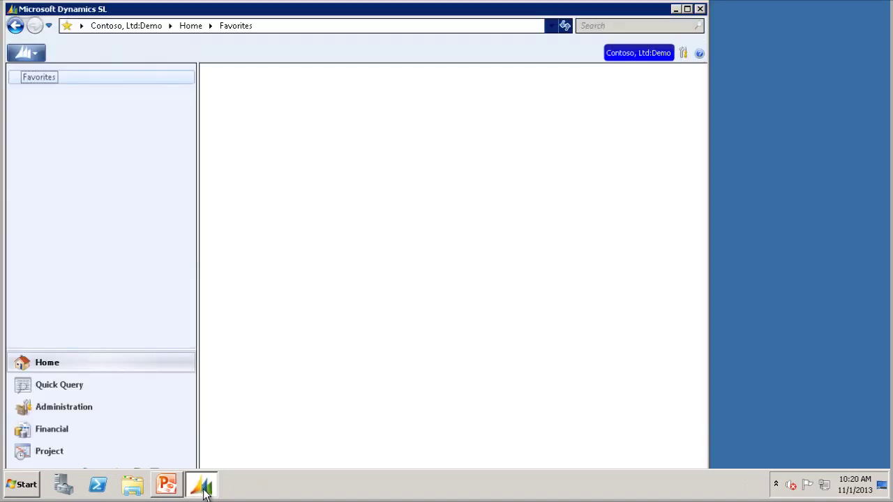
left_click(43, 435)
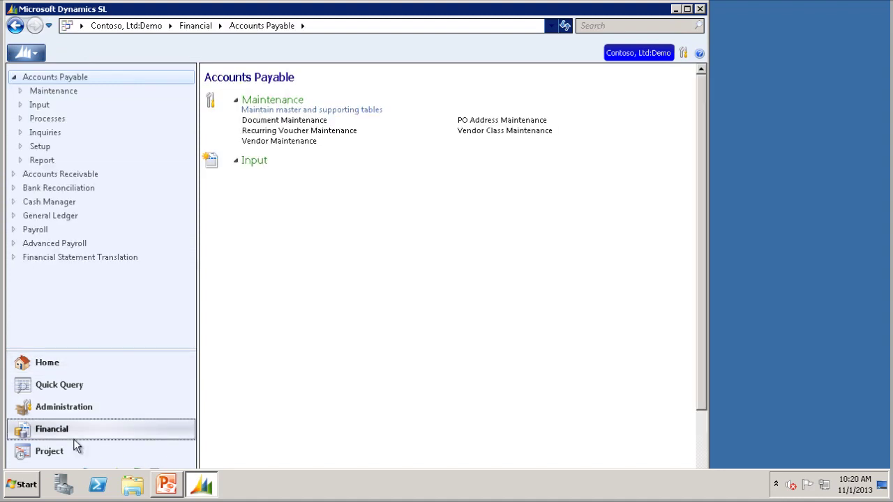
left_click(50, 216)
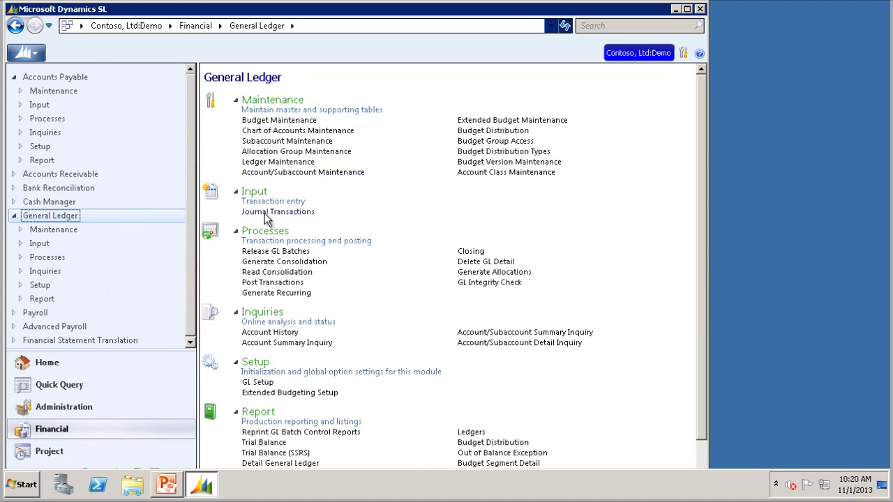
left_click(268, 212)
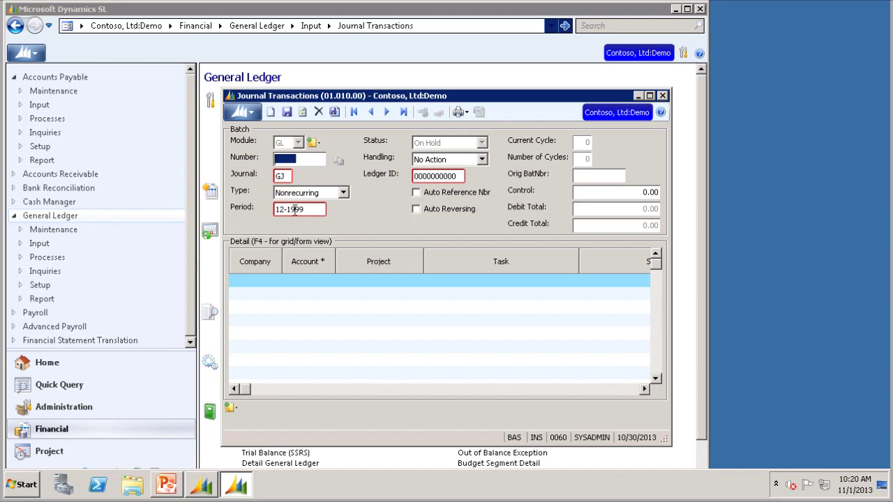
Set the new batch's type to Recurring and its current cycle to 1.
left_click(343, 192)
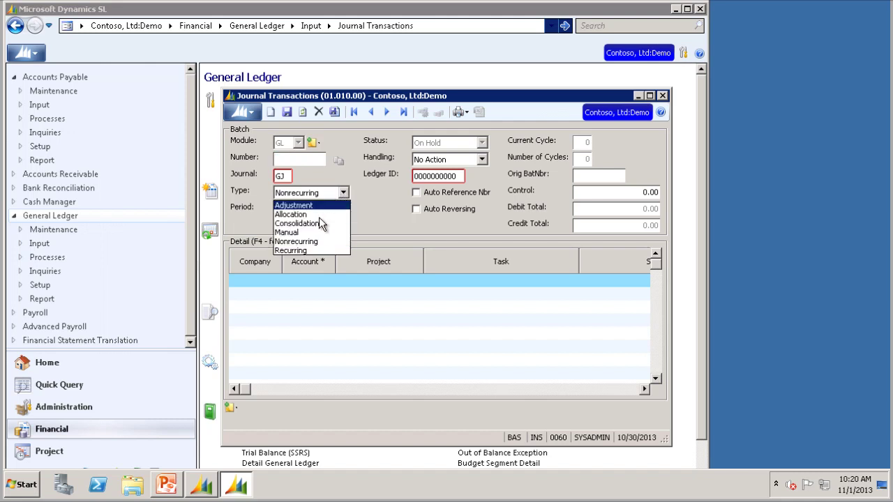
left_click(296, 251)
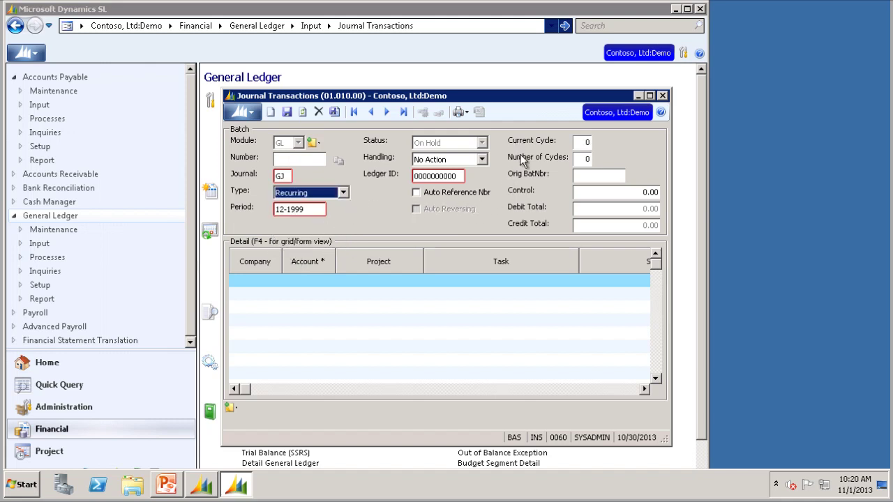
left_click(585, 142)
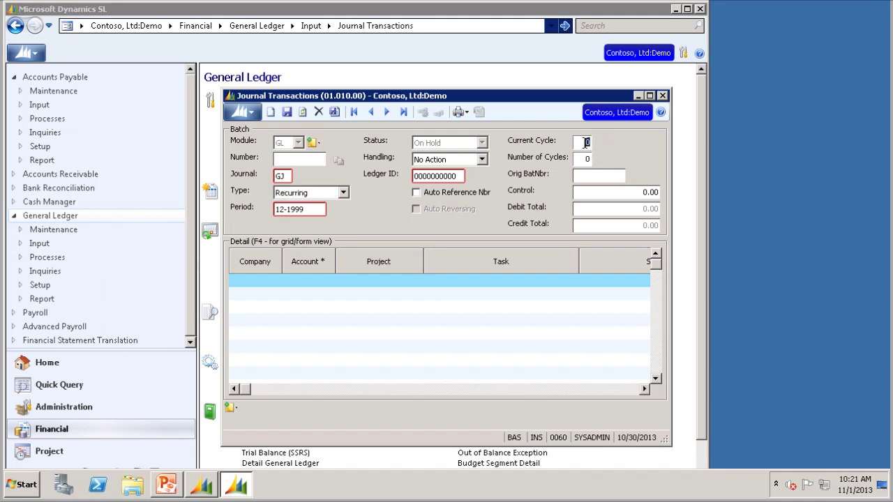
type("1")
key("BackSpace")
type("0")
key("BackSpace")
type("3")
key("BackSpace")
type("0")
key("BackSpace")
type("1")
Set the batch's number of cycles to 12 and its control total to 10000.
left_click(581, 160)
type("12")
left_click(636, 193)
type("10000")
left_click(314, 281)
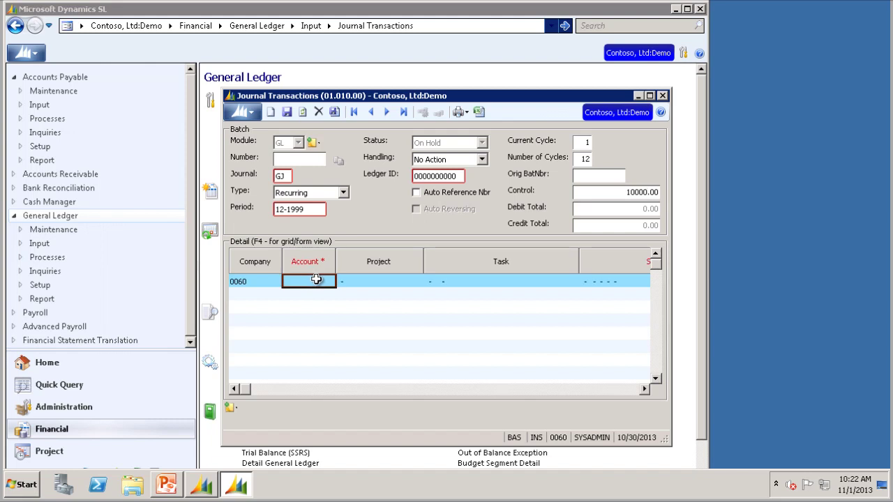
type("7100")
key("Tab")
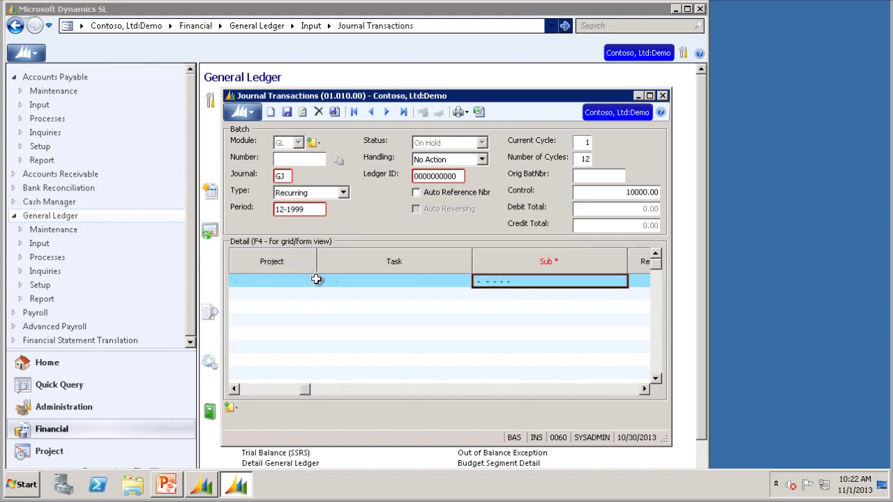
type("000000000000")
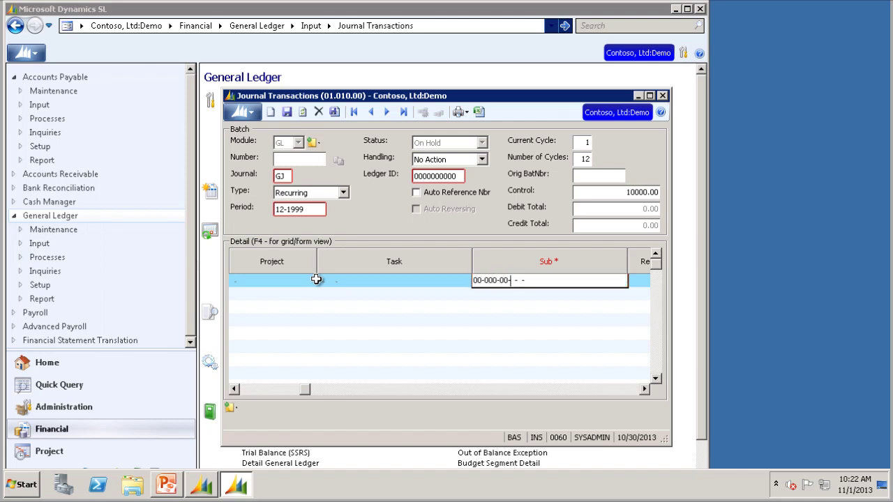
key("Tab")
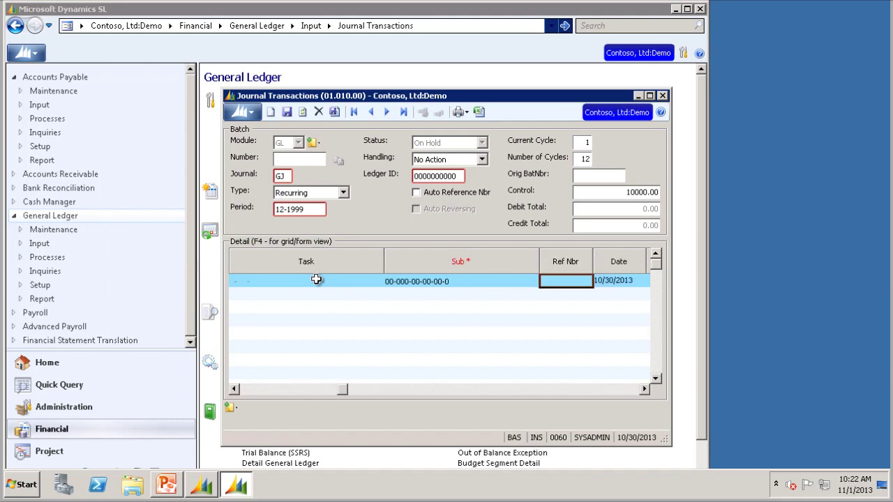
key("Tab")
key("Tab")
key("Tab")
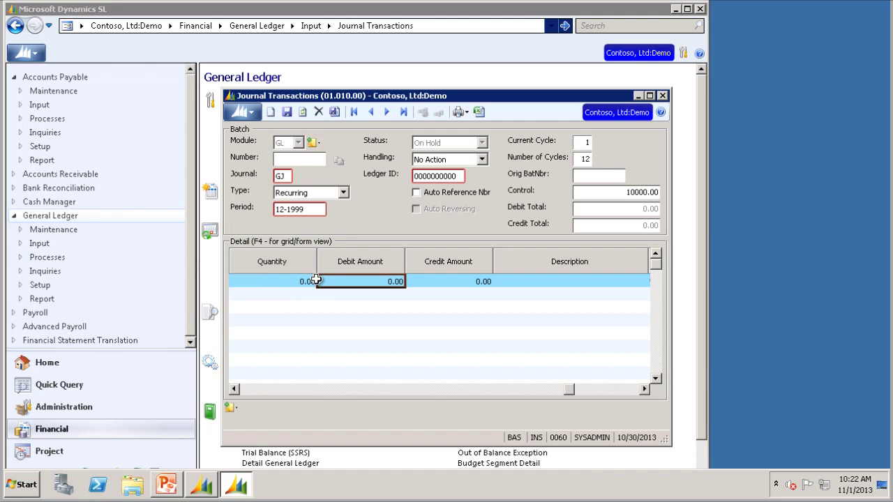
type("10000")
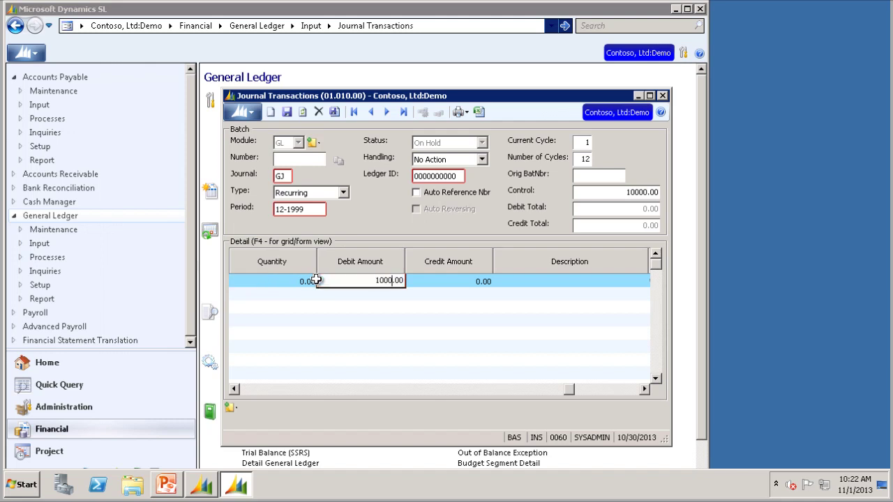
key("shift+Home")
Add a second detail line for account 1810 with the default subaccount and a credit amount of 10000.
left_click_drag(571, 391, 248, 393)
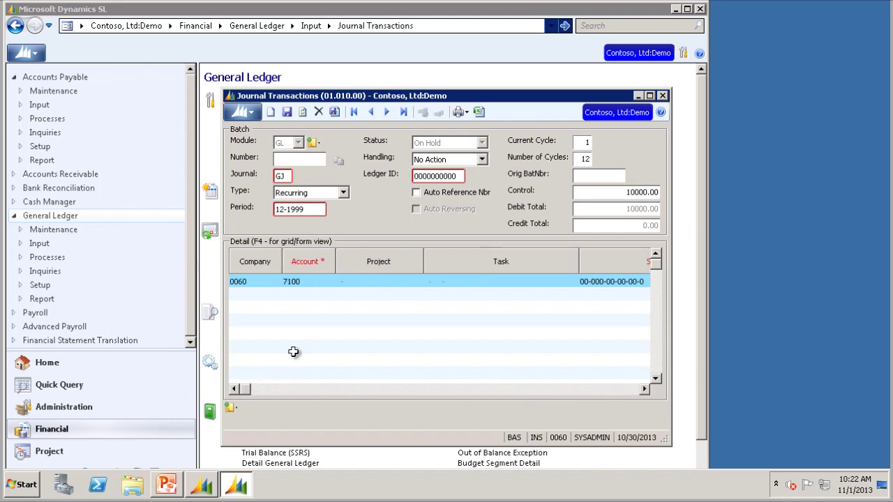
left_click(305, 294)
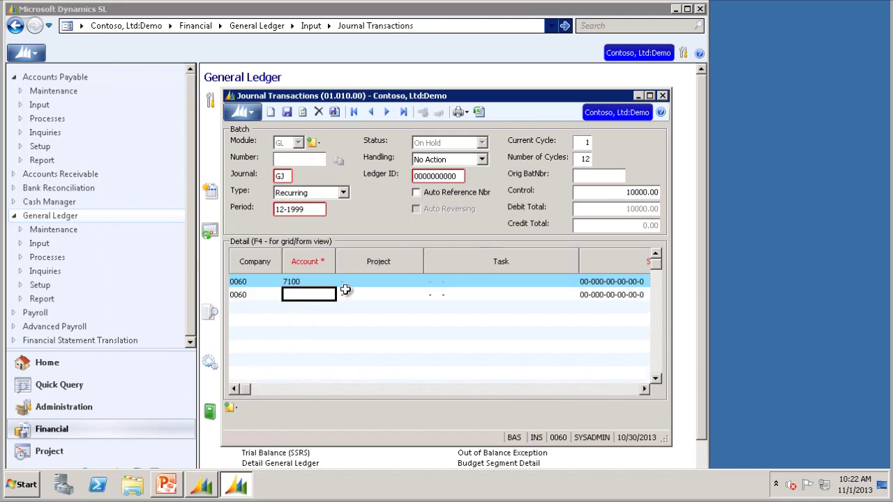
type("1810")
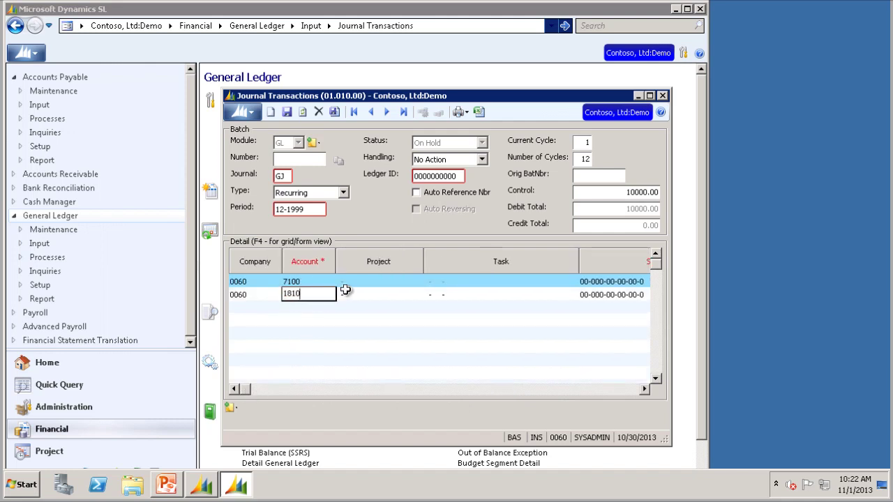
key("Tab")
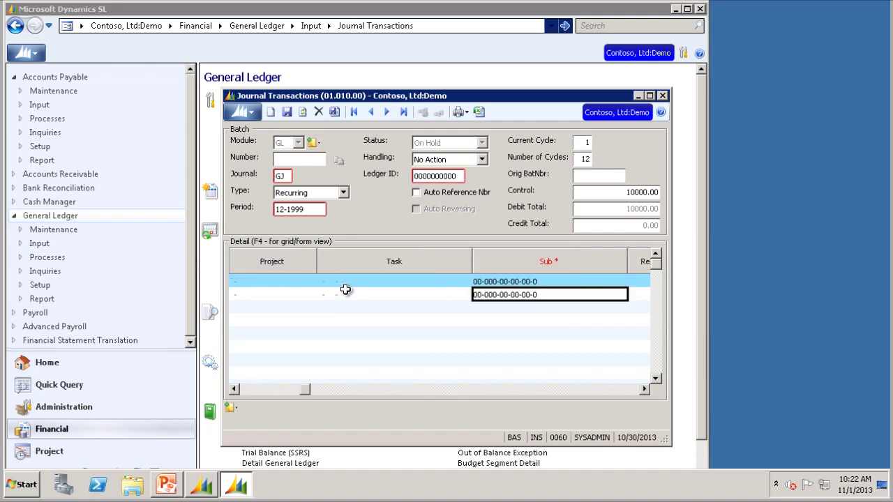
key("Tab")
key("Tab")
key("Tab")
key("Tab")
key("Tab")
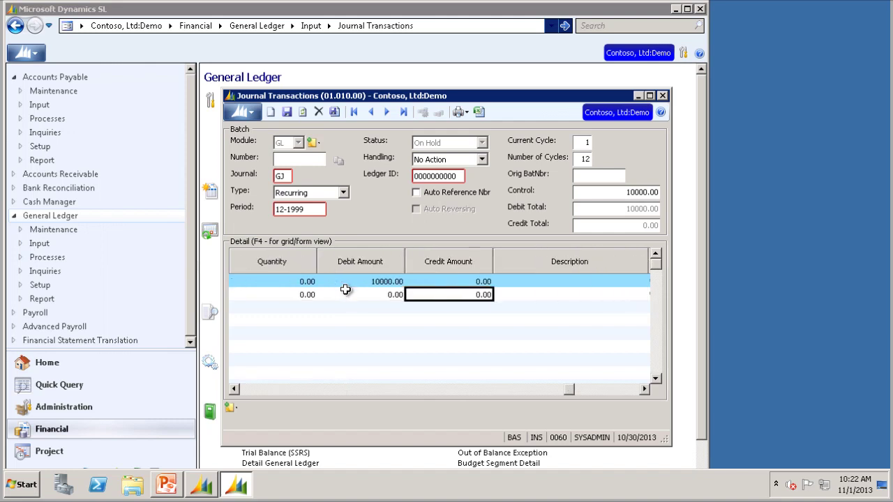
type("10000")
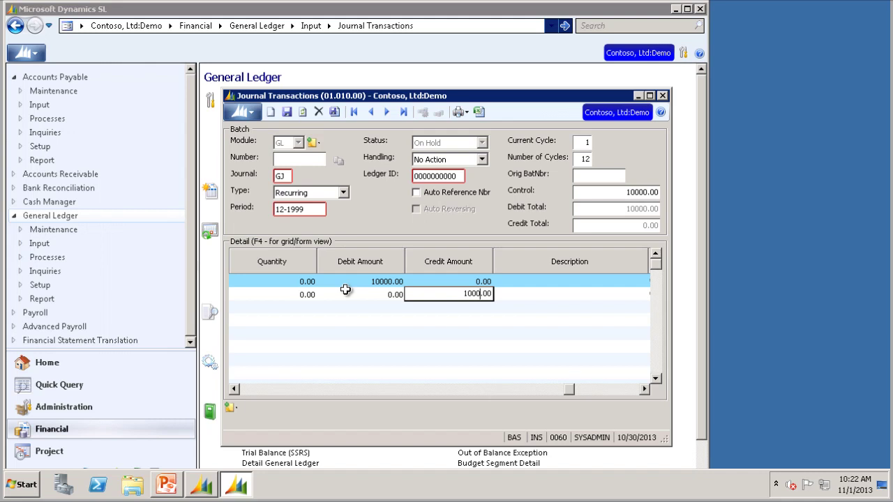
Set the batch handling to Release Now and finish the recurring batch.
left_click(482, 161)
left_click(483, 160)
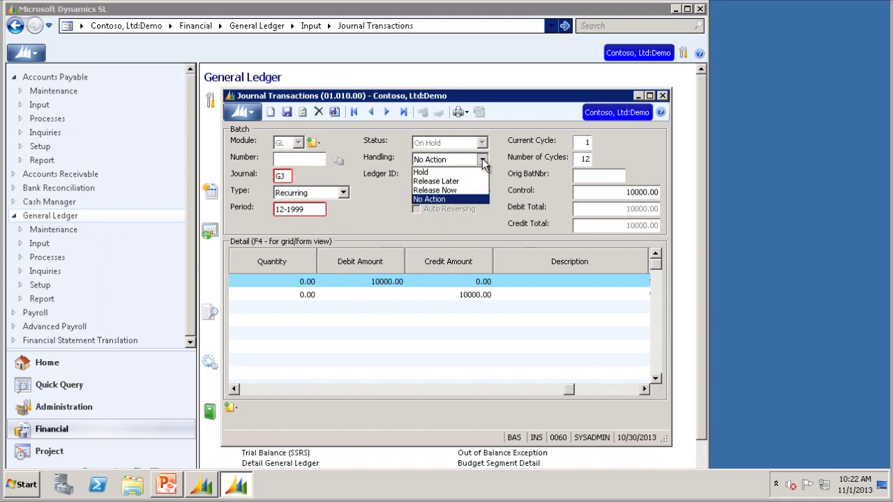
left_click(448, 189)
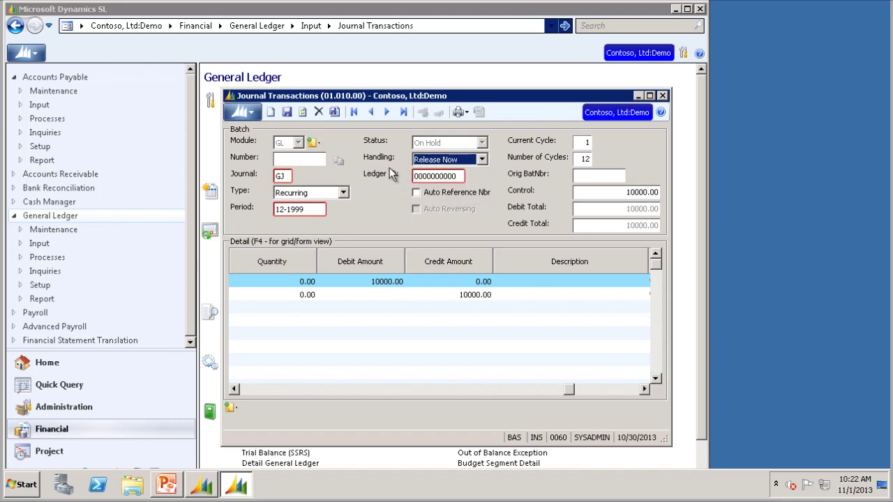
left_click(334, 111)
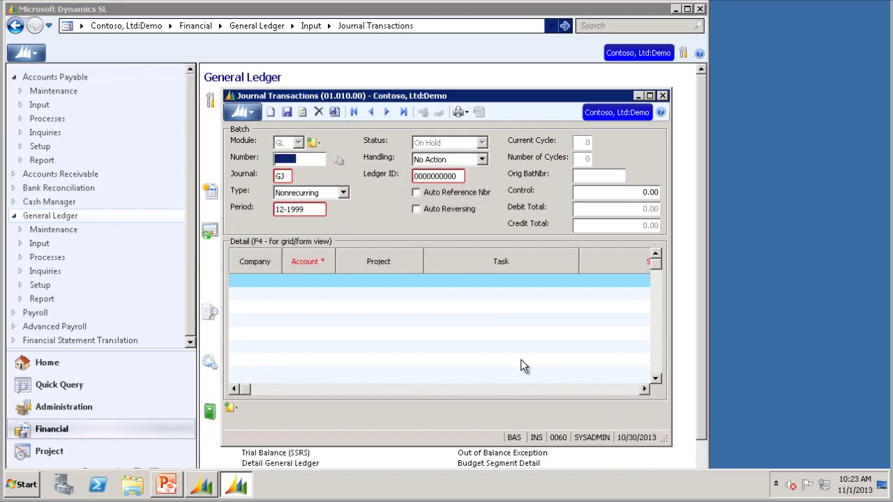
Load batch 000141 from the batch list to check its status and cycles, and close Journal Transactions.
double_click(299, 159)
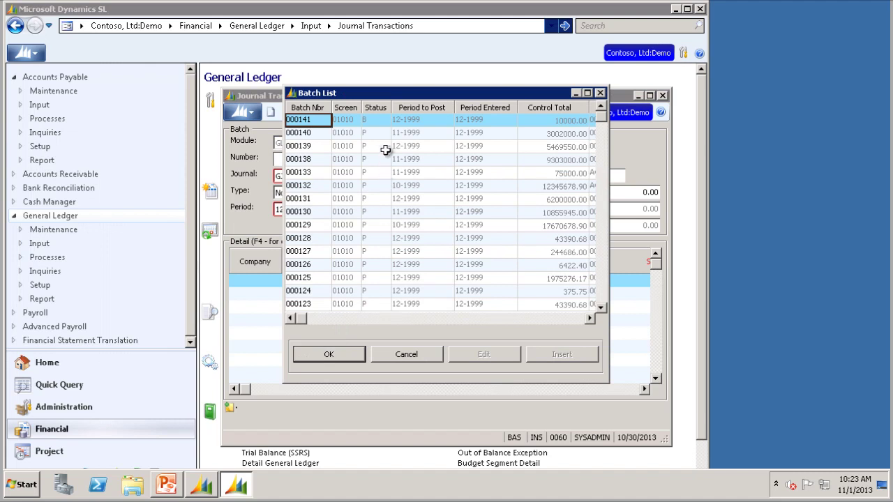
left_click(353, 355)
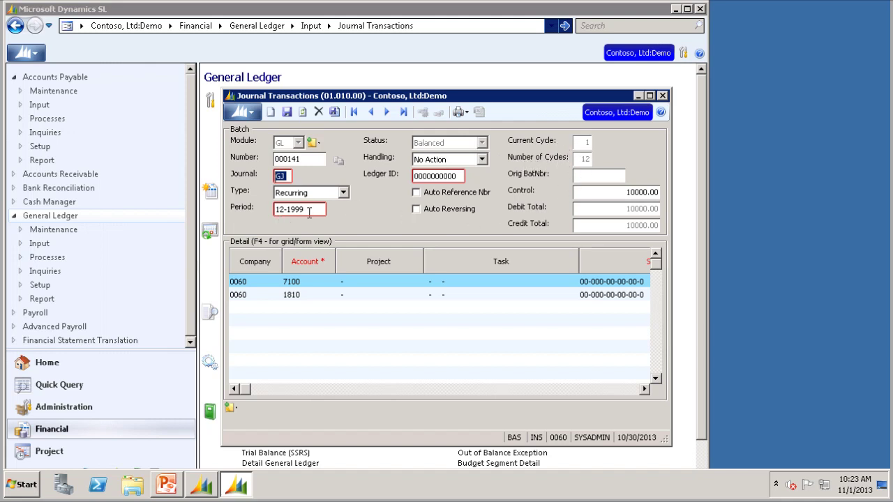
left_click(663, 96)
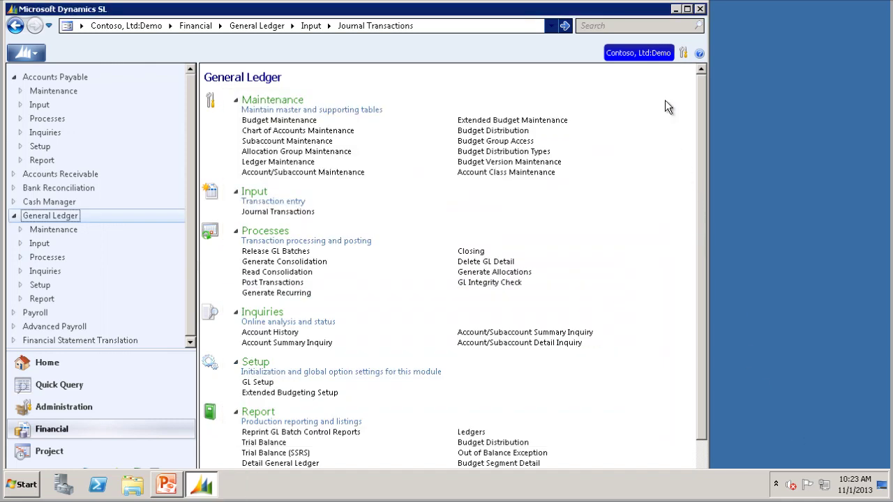
View the recurring batches listed in the Generate Recurring process and close it.
left_click(275, 293)
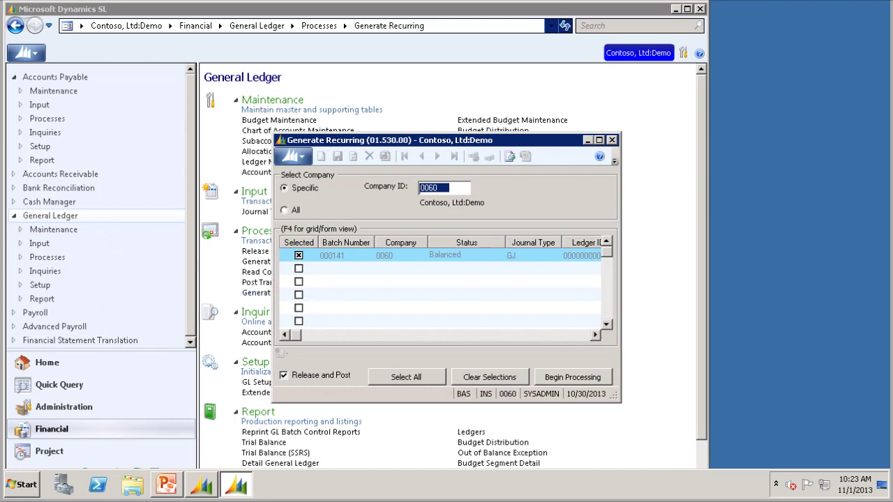
left_click(613, 141)
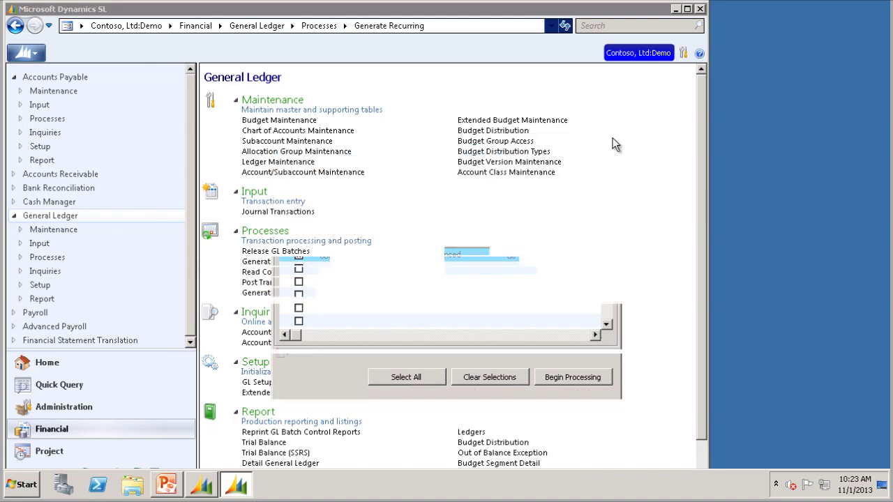
Reopen batch 000141 in Journal Transactions, set its handling to Release Now and finish it.
left_click(279, 211)
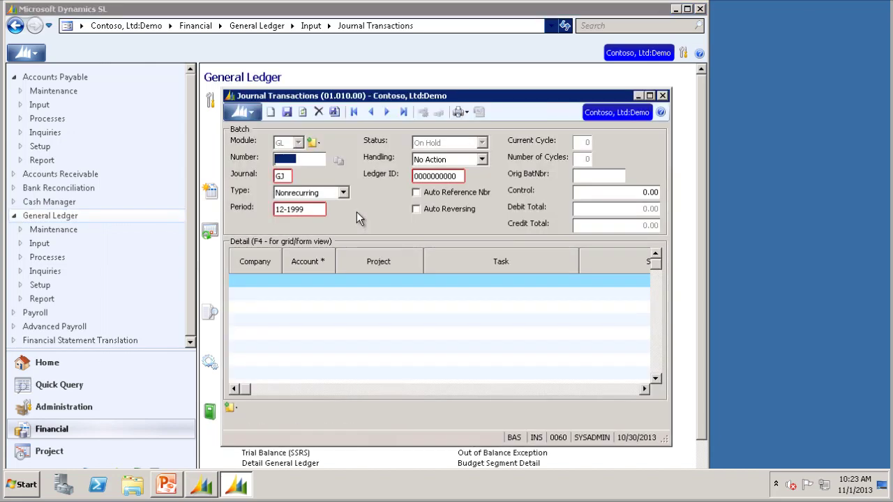
key("F3")
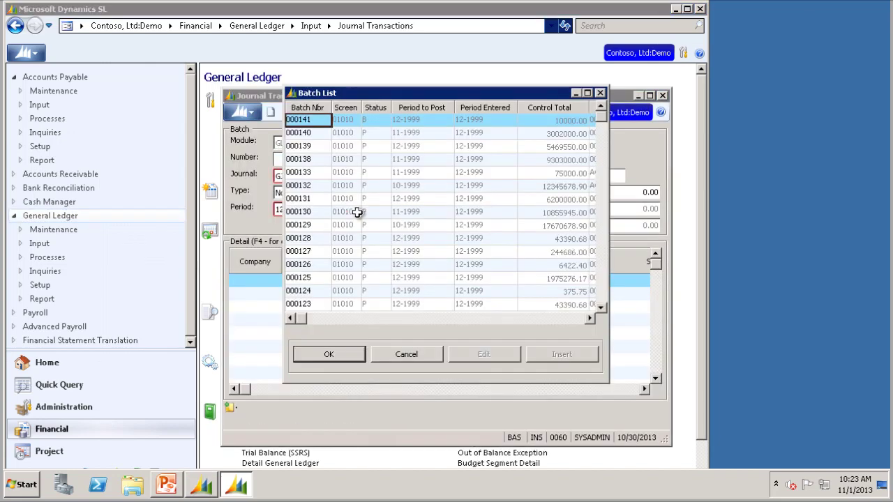
left_click(324, 356)
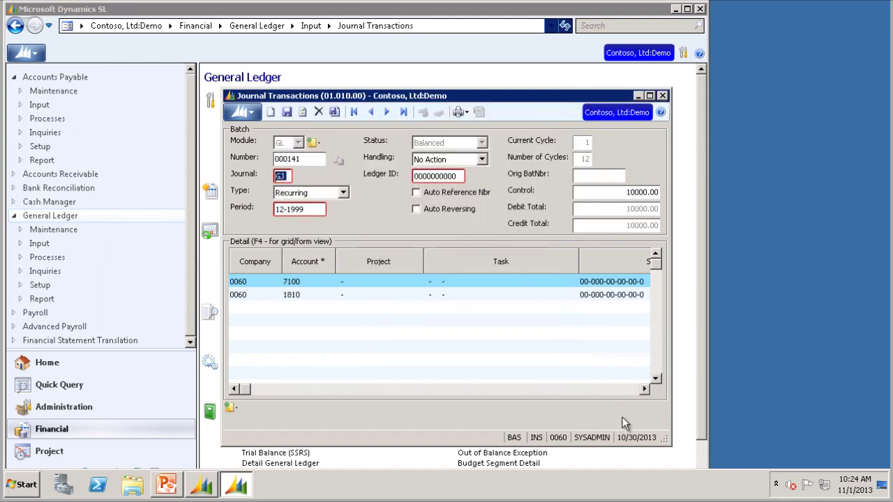
key("Tab")
key("Tab")
key("Tab")
left_click(482, 159)
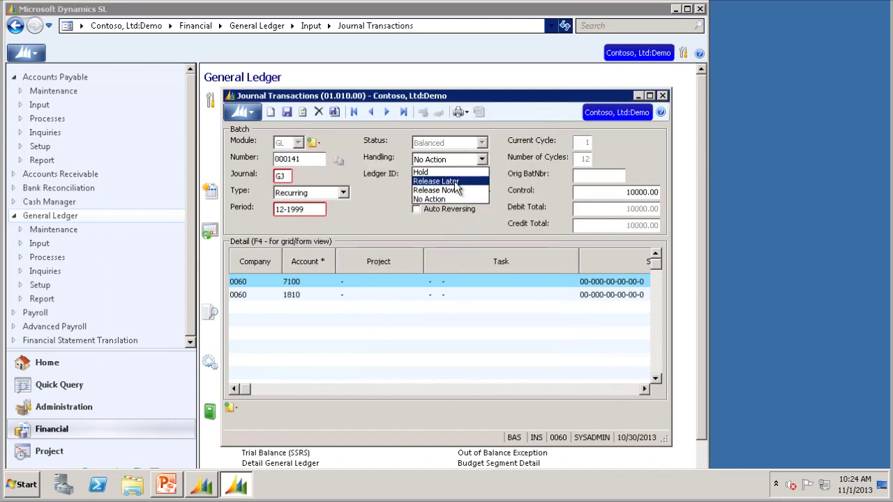
left_click(456, 189)
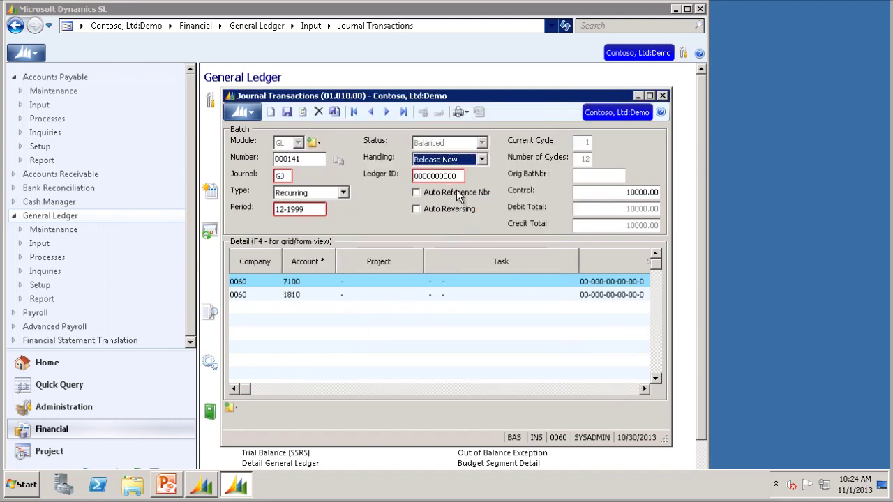
left_click(334, 111)
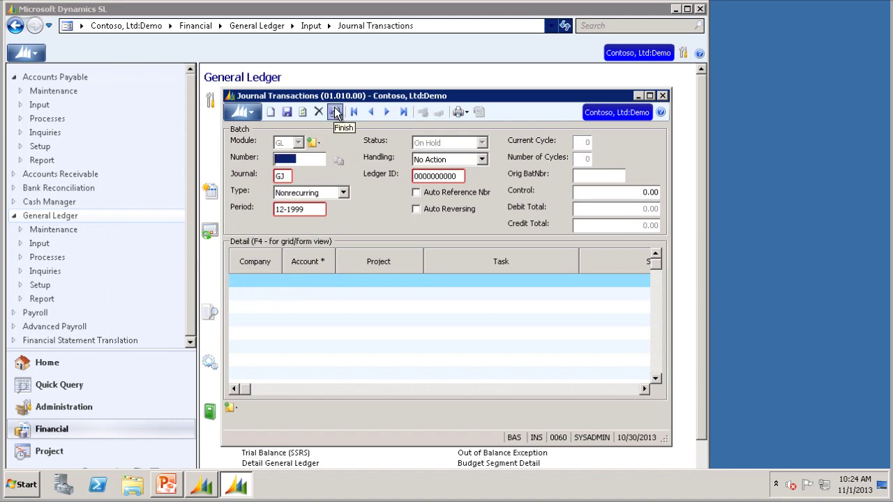
Load batch 000141 from the batch list again to review its status and period.
double_click(302, 159)
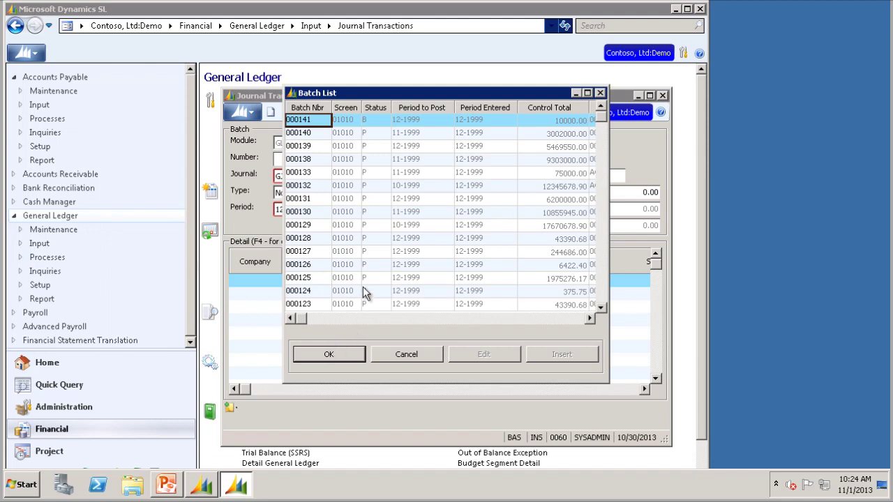
left_click(328, 354)
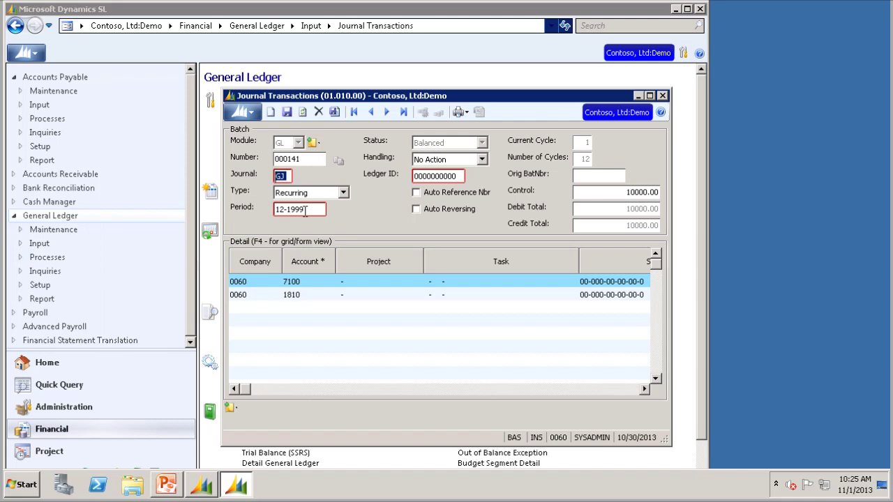
Close Journal Transactions and run Generate Recurring for batch 000141 of company 0060 with Release and Post enabled.
left_click(662, 95)
left_click(291, 294)
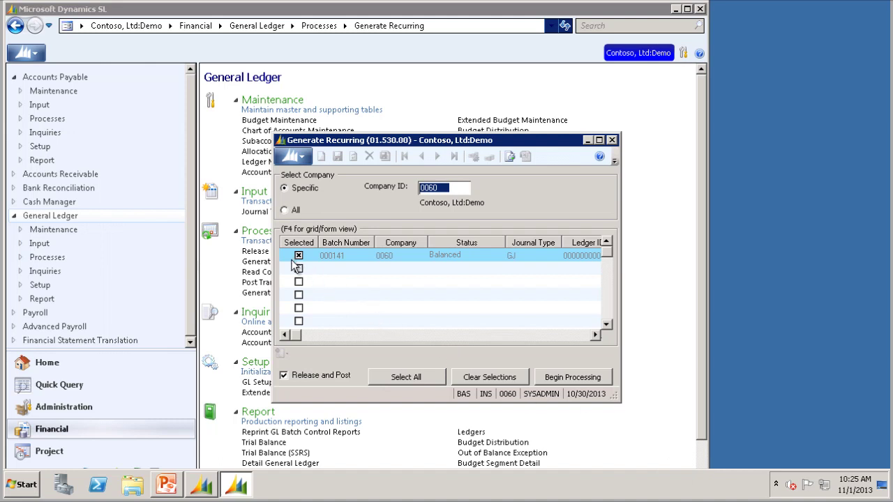
left_click(572, 378)
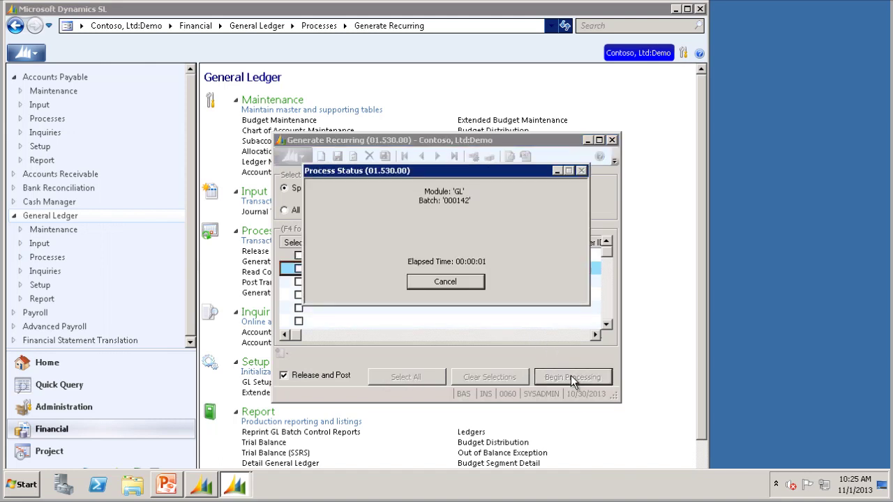
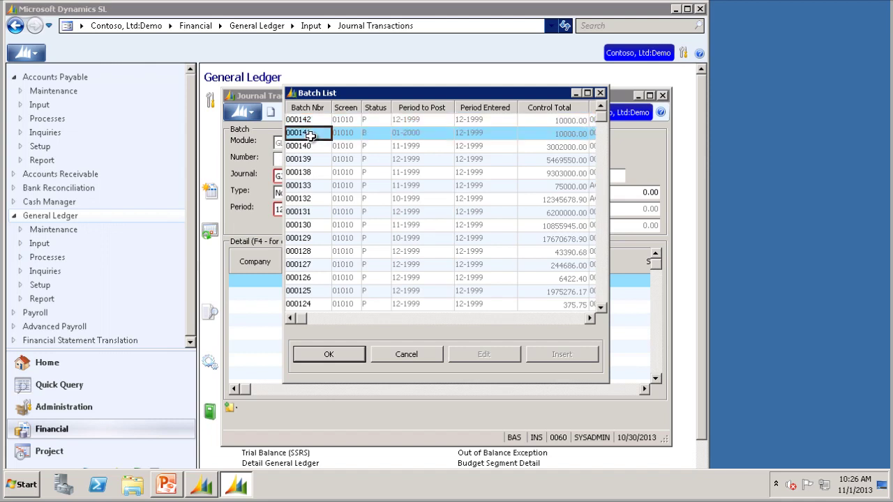
Load batch 000141 in Journal Transactions and compare its status, period and number of cycles with the batch list entries.
left_click(338, 355)
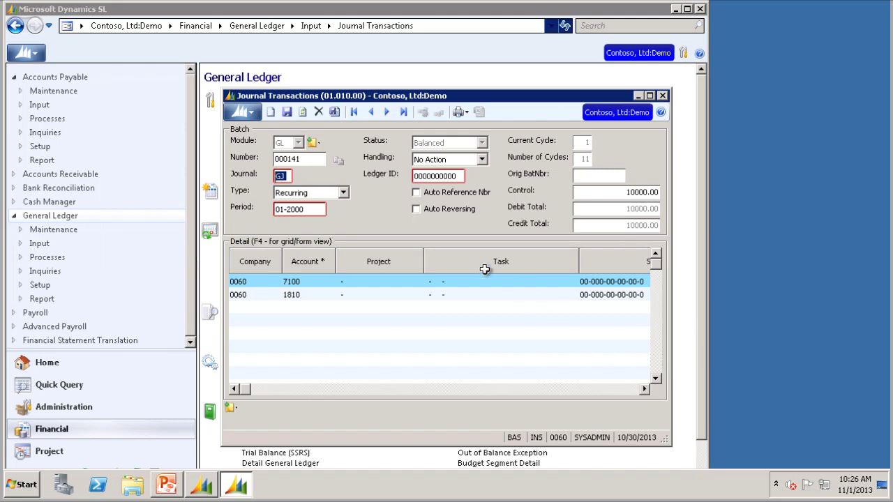
left_click(307, 161)
double_click(307, 162)
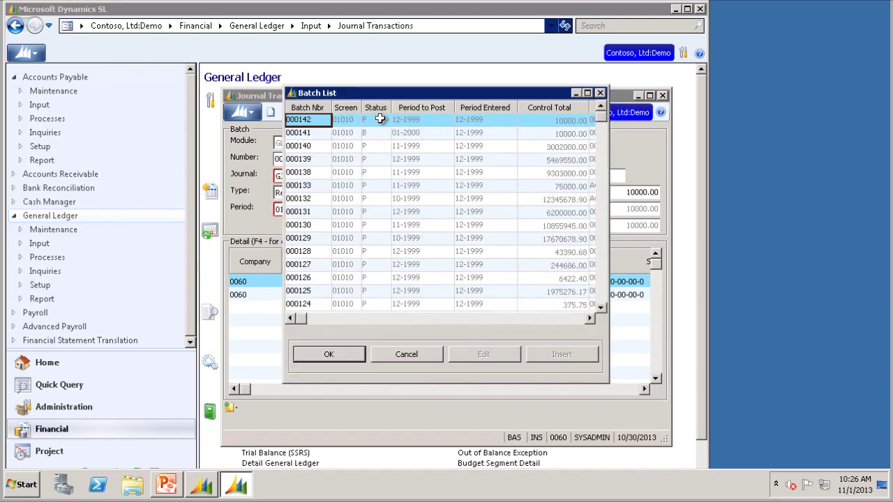
scroll(314, 135, "up", 1)
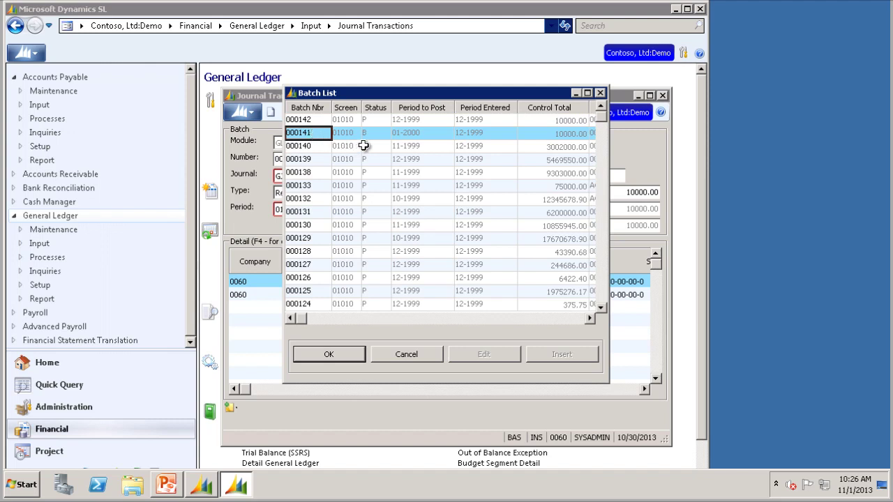
left_click(341, 354)
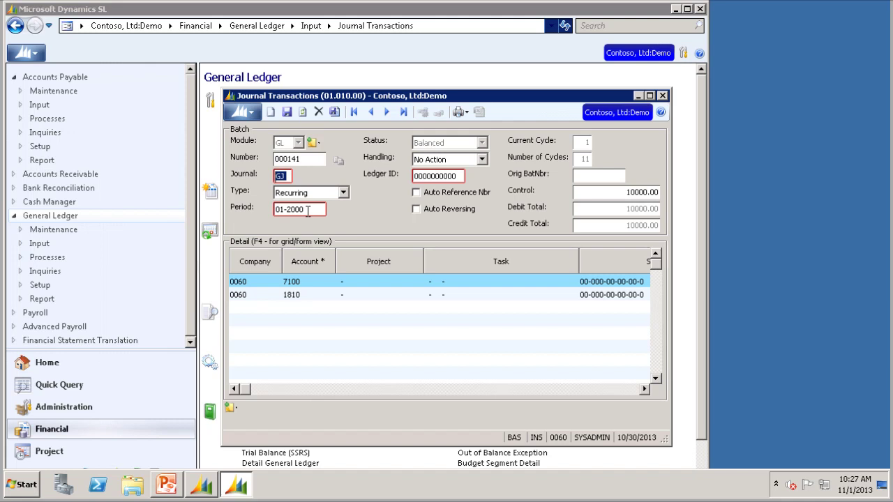
Load generated batch 000142 from the batch list to review its status, type, period and original batch number.
left_click(319, 159)
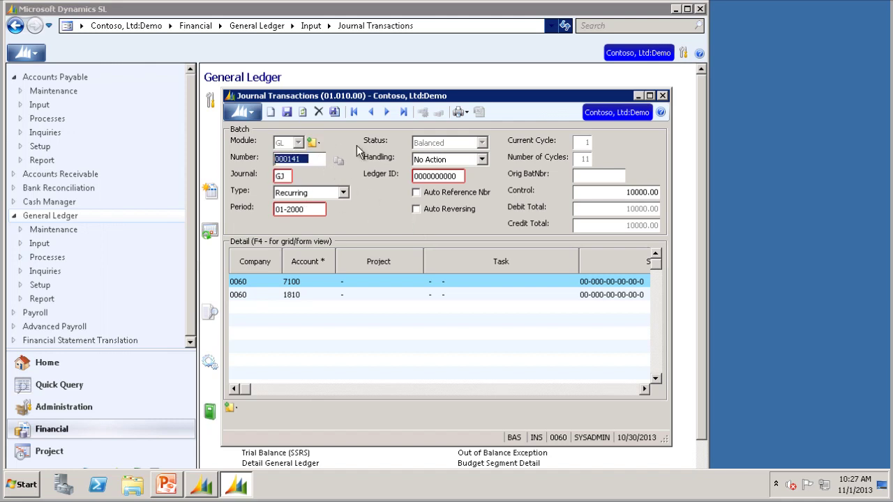
key("F3")
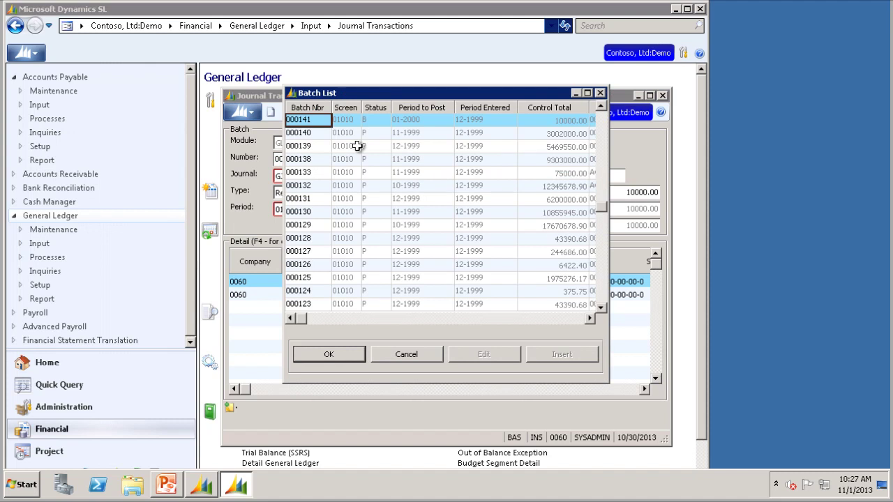
left_click(601, 109)
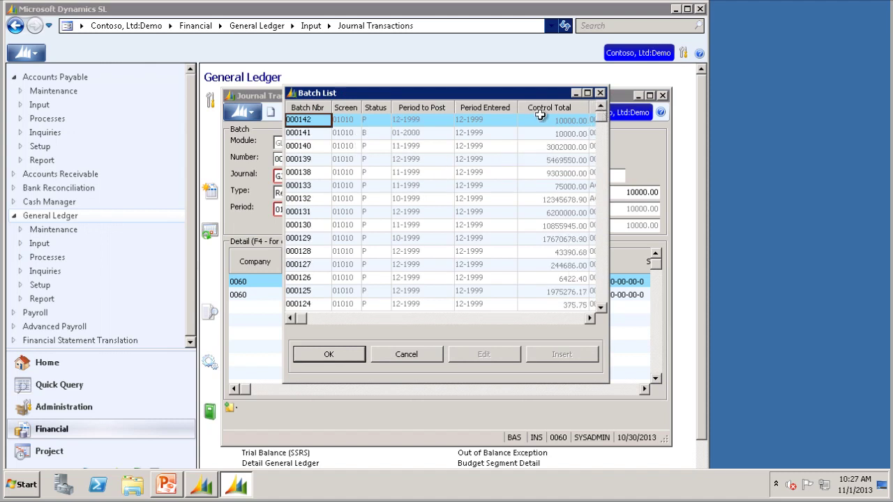
left_click(345, 353)
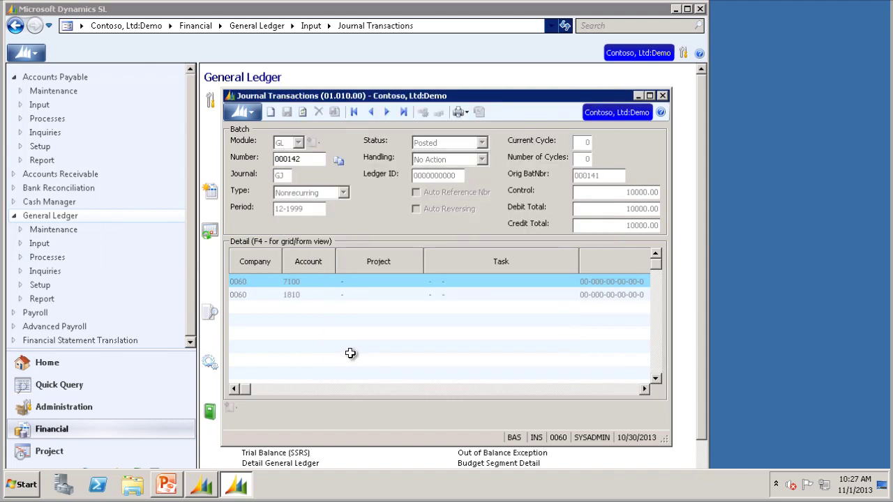